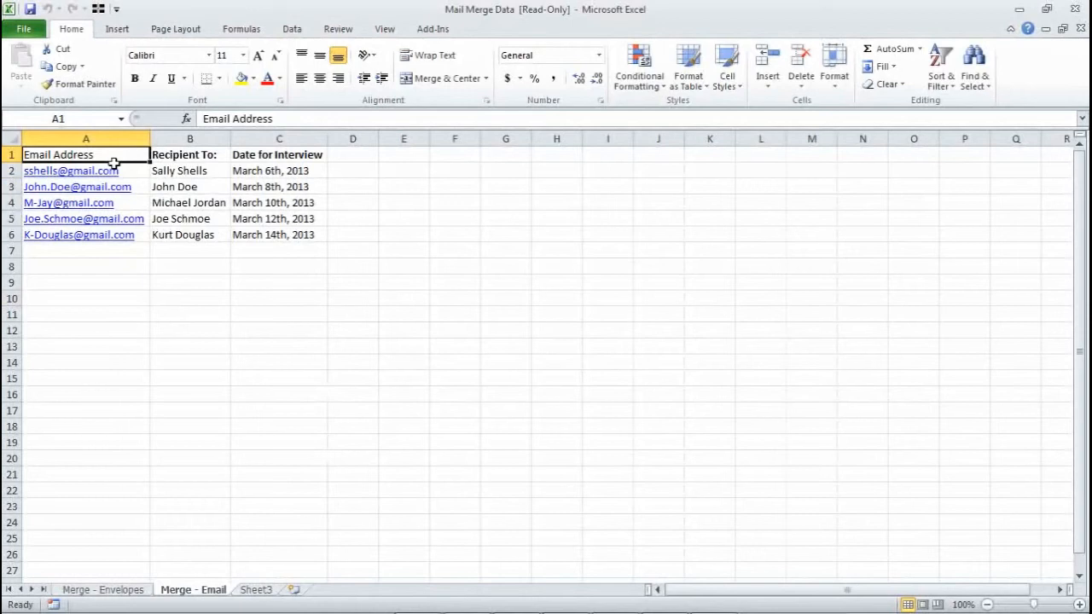
Review the email address, recipient and interview date columns on the Merge - Email sheet
left_click(114, 162)
key("Down")
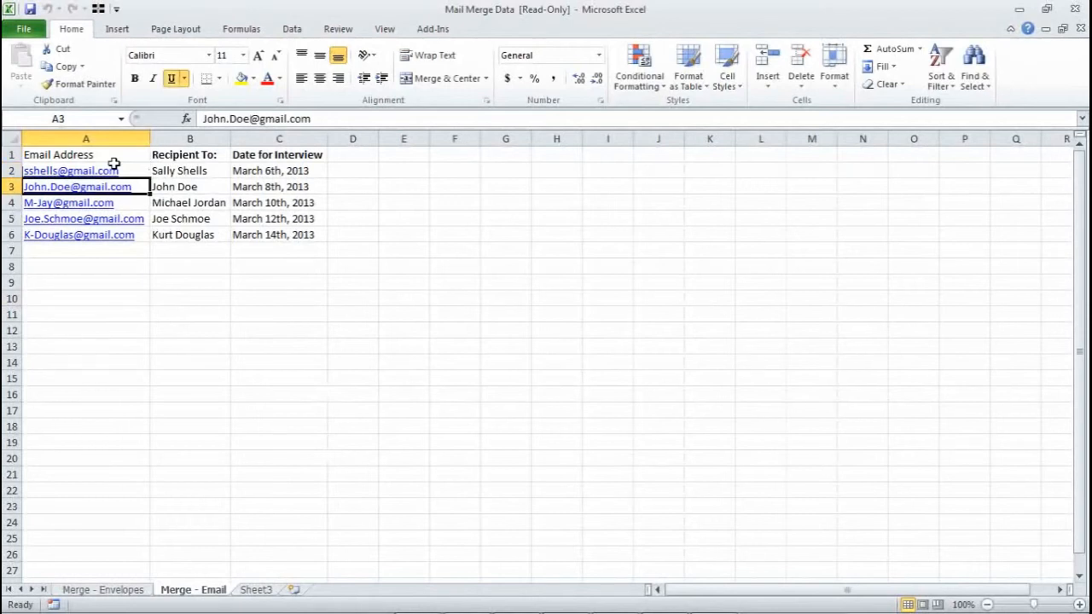
key("Up")
key("Up")
key("Right")
key("Down")
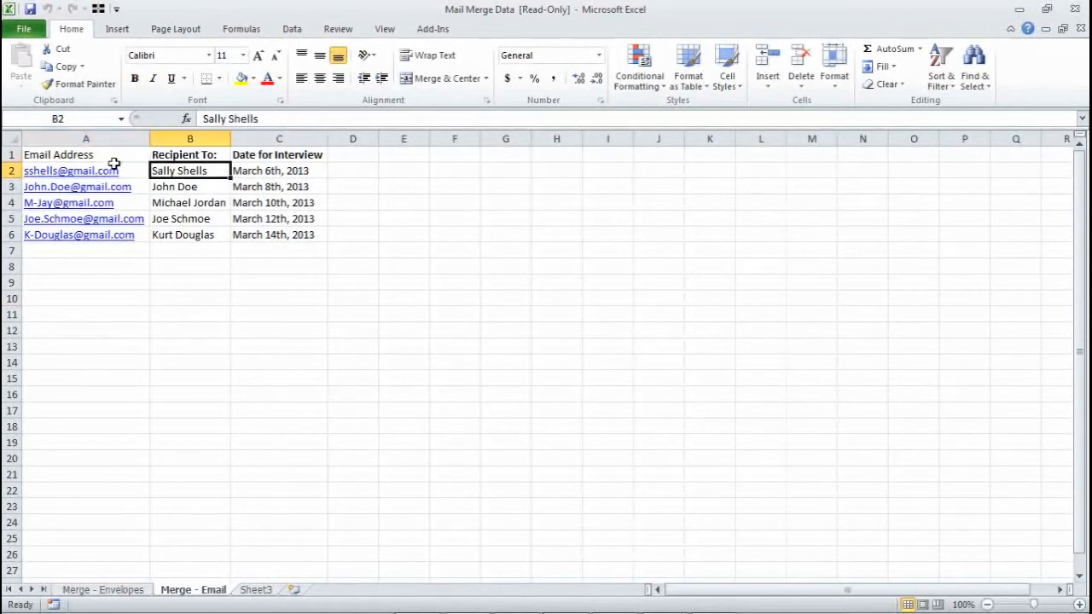
key("Left")
key("Right")
key("Down")
key("Up")
key("Right")
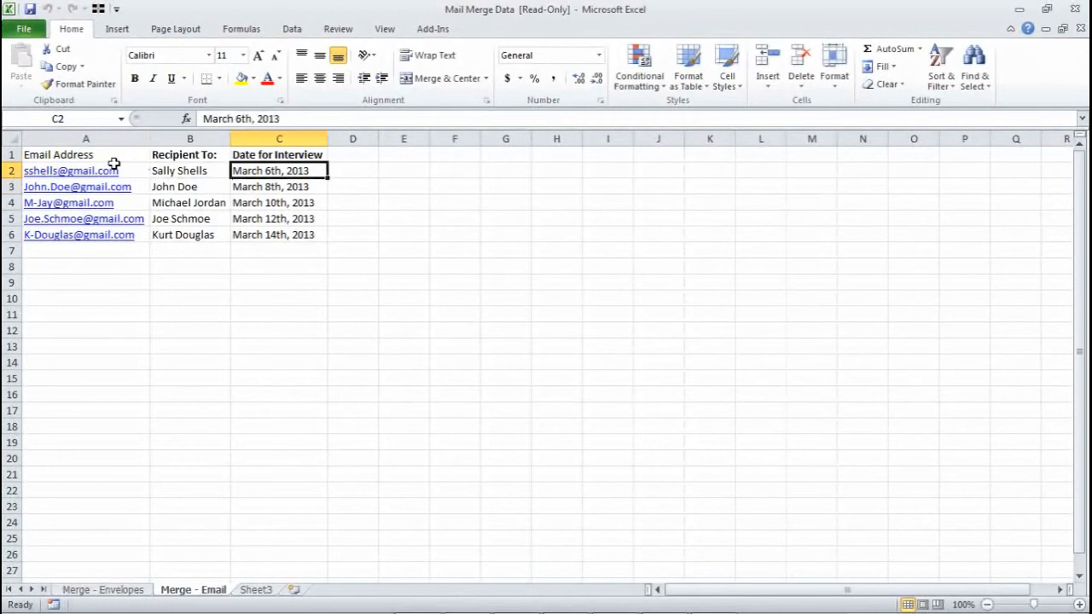
key("Up")
key("Down")
key("Down")
key("Down")
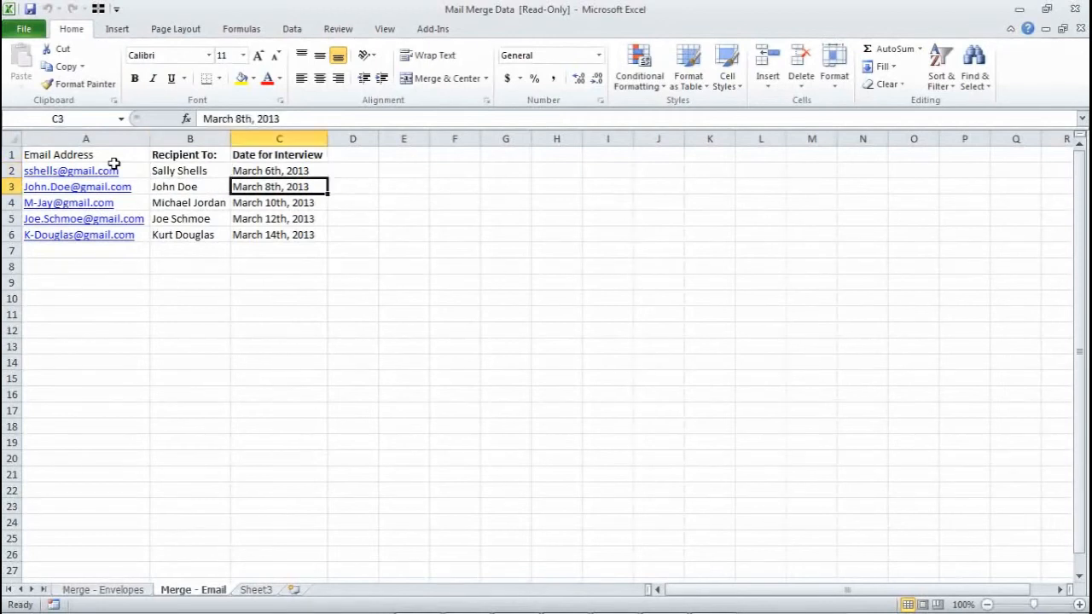
key("Left")
key("Right")
key("Up")
key("Up")
key("Up")
key("Left")
key("Left")
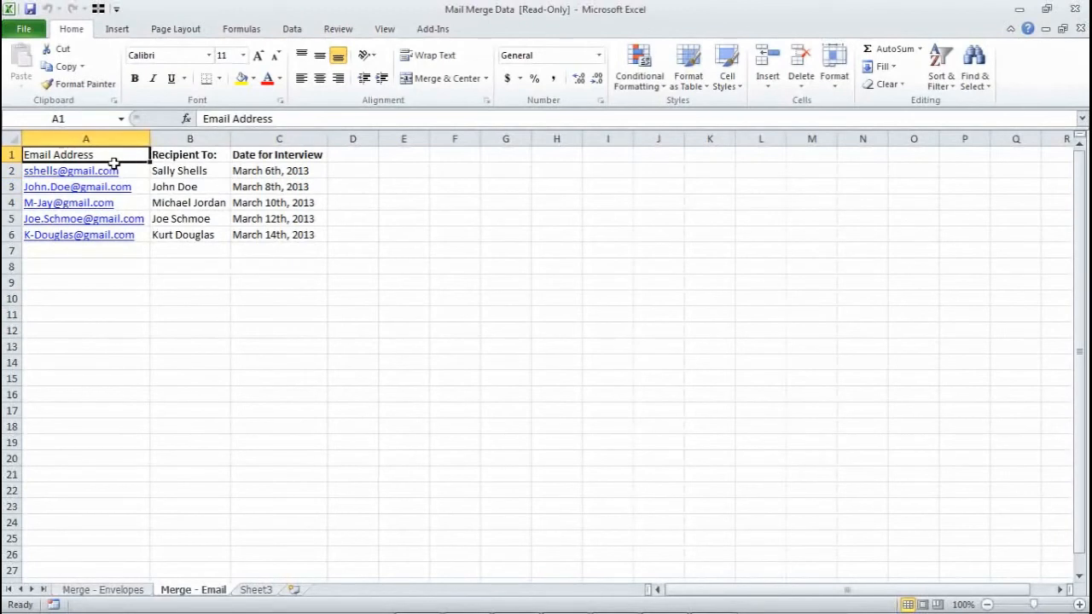
key("Down")
key("Up")
Switch to the Mail Merge Test Finished document in Word and place the insertion point before the greeting's comma
mouse_move(482, 610)
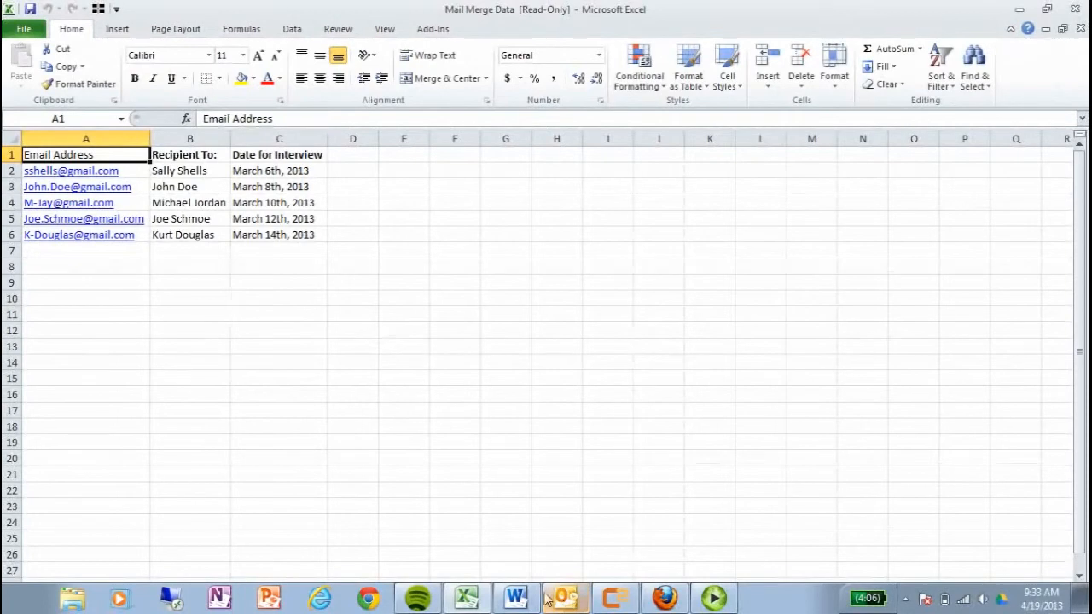
left_click(518, 600)
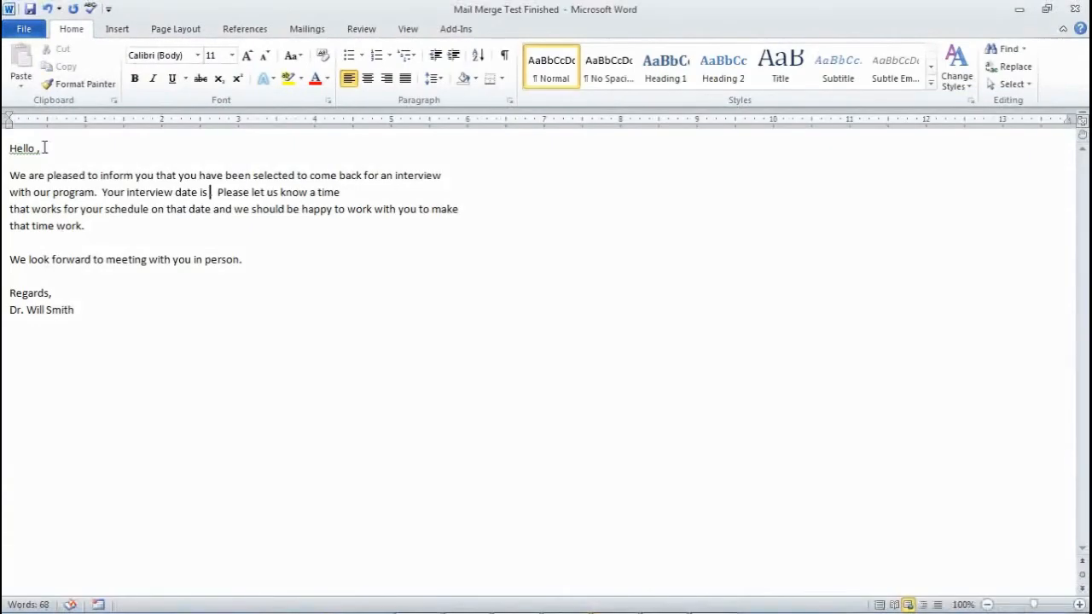
left_click(39, 152)
Check the E-mail Messages option among the available mail merge document types
left_click(308, 31)
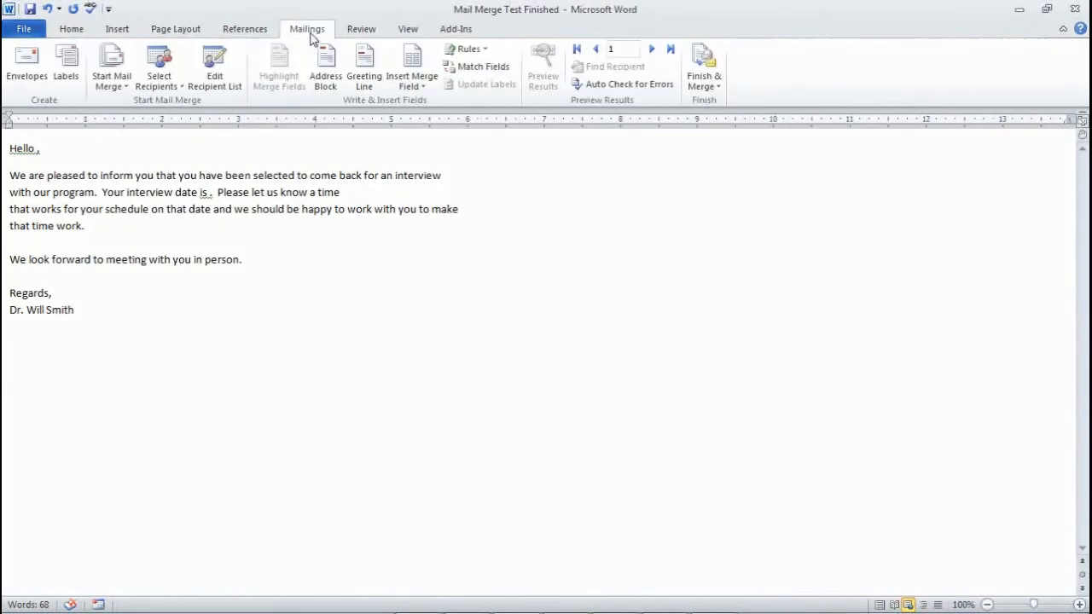
left_click(120, 81)
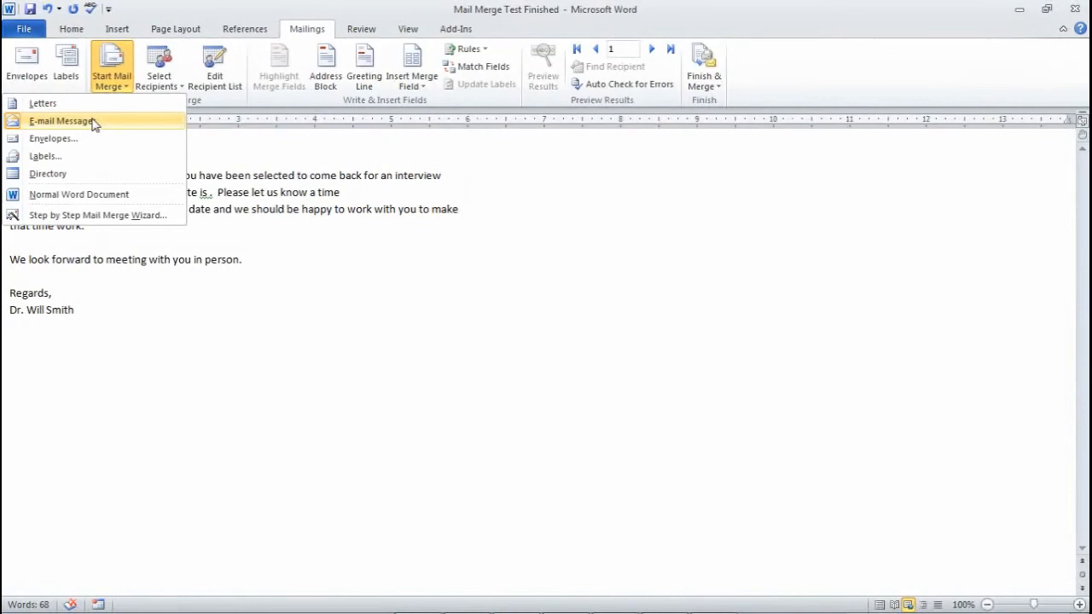
left_click(239, 192)
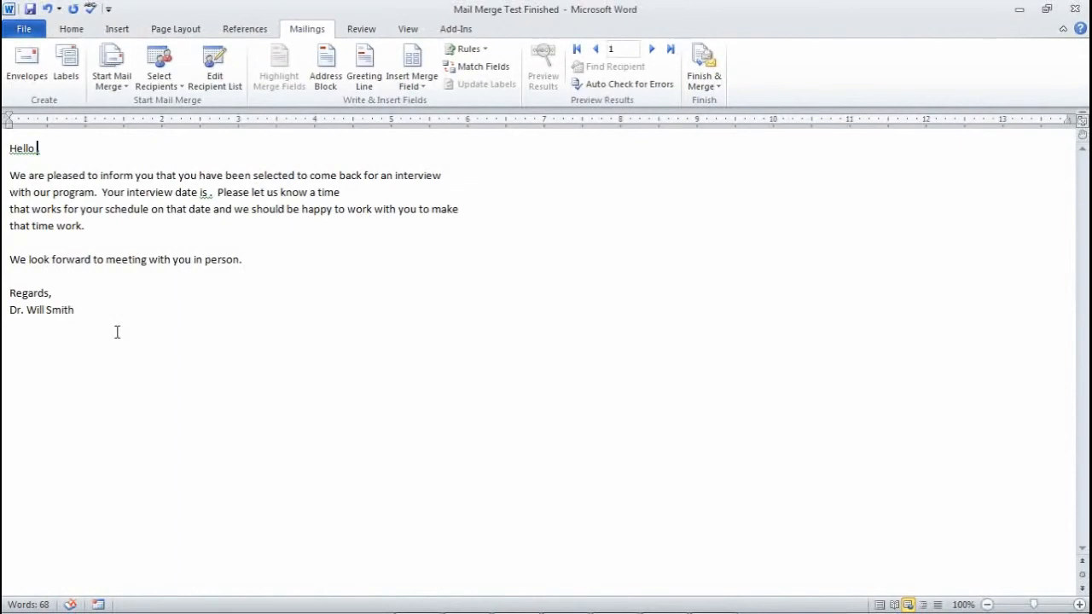
Start selecting an existing recipient list and browse to the Help Desk folder on the H: drive
left_click(174, 87)
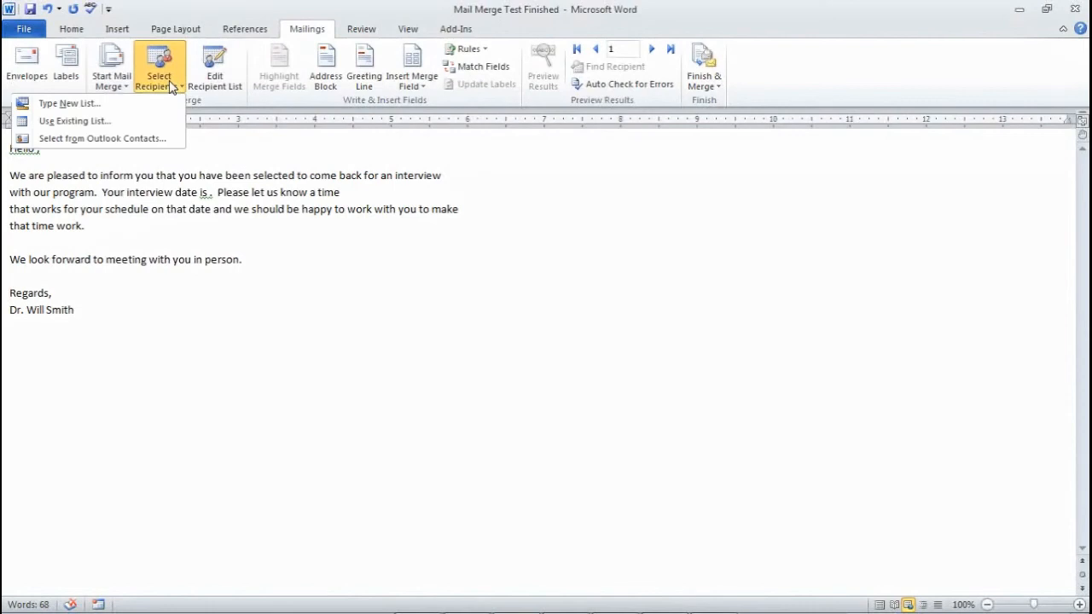
left_click(121, 125)
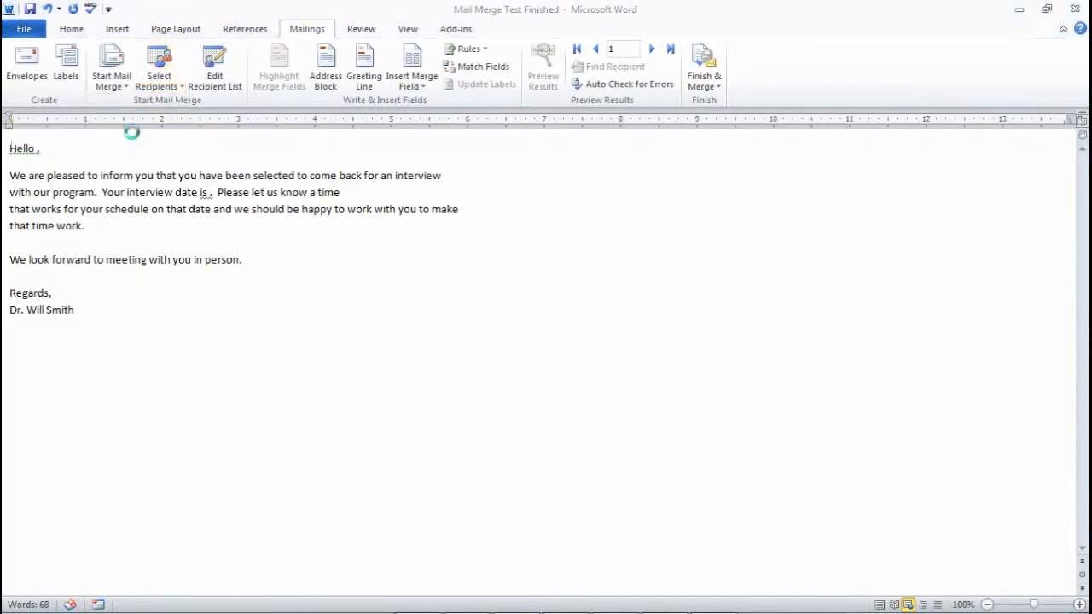
scroll(103, 205, "down", 3)
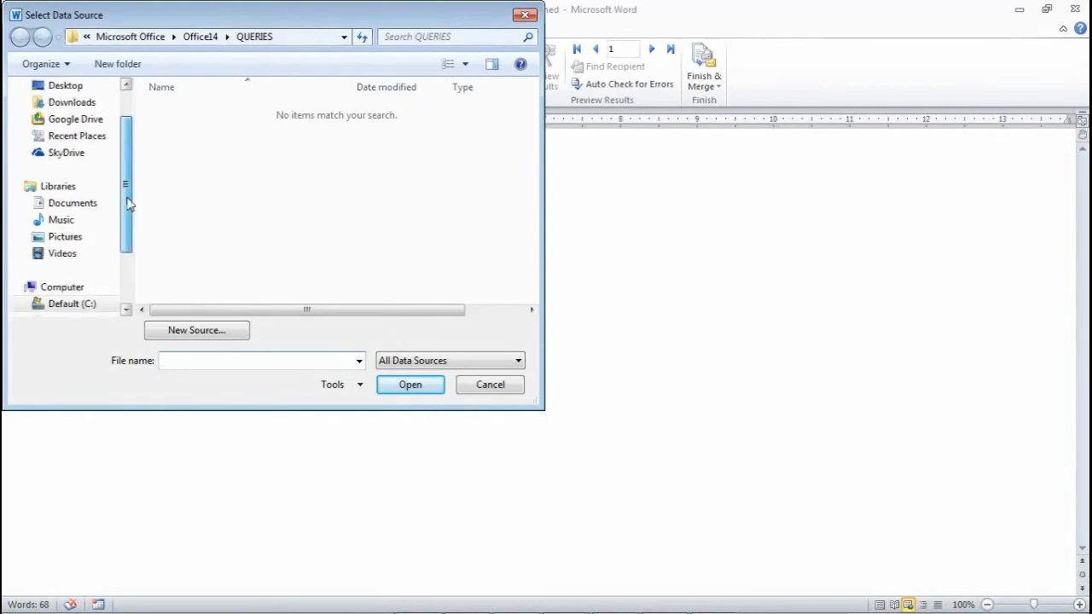
left_click(74, 258)
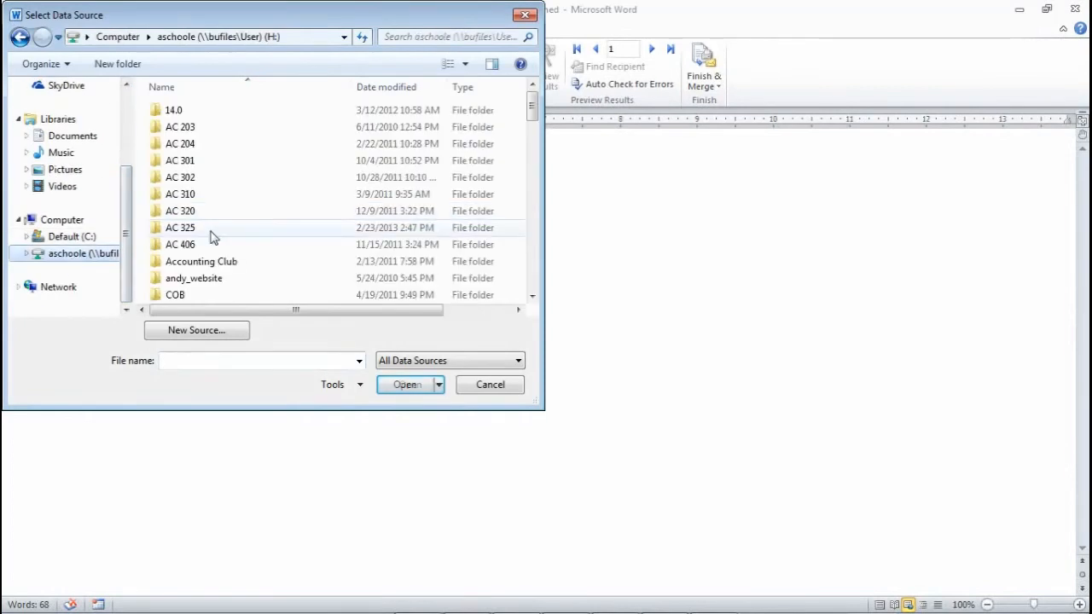
scroll(235, 207, "down", 5)
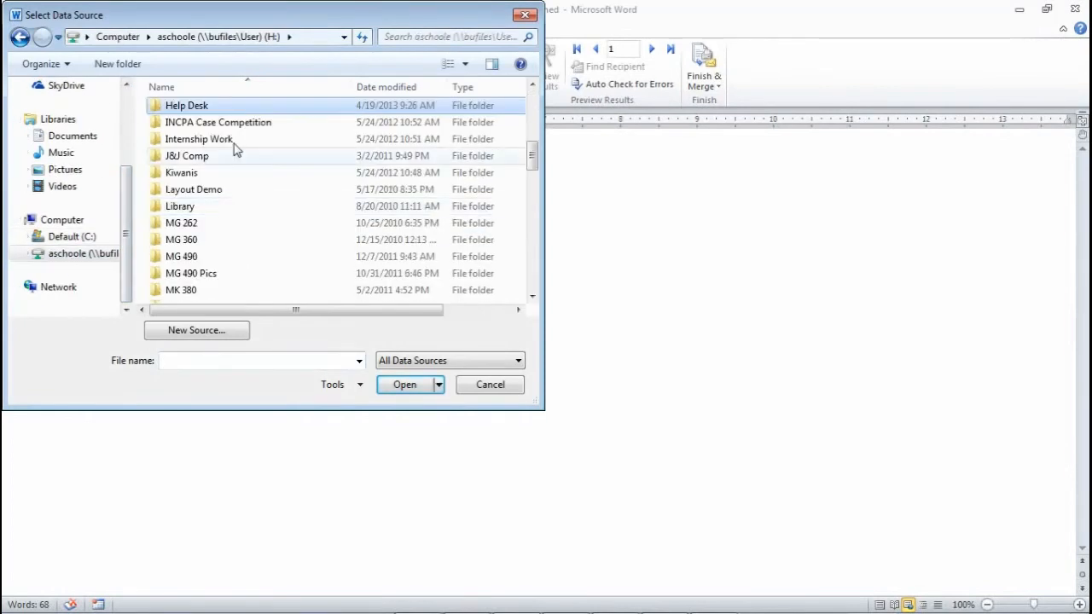
double_click(227, 105)
Use the Mail Merge Data workbook as the recipient list, taking the Sheet2$ table with its first row as column headers
left_click(228, 227)
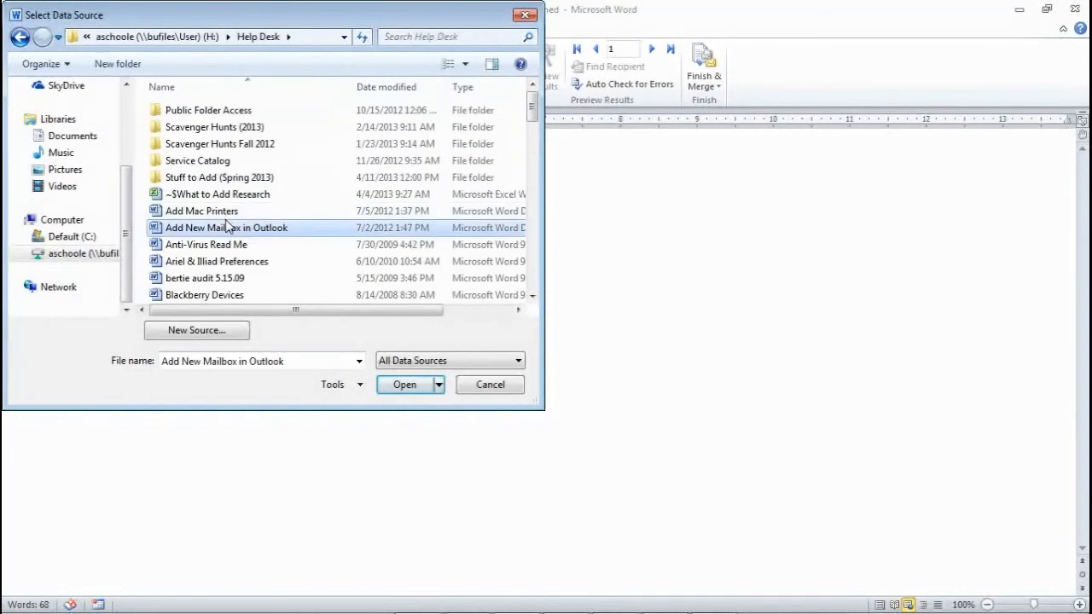
key("m")
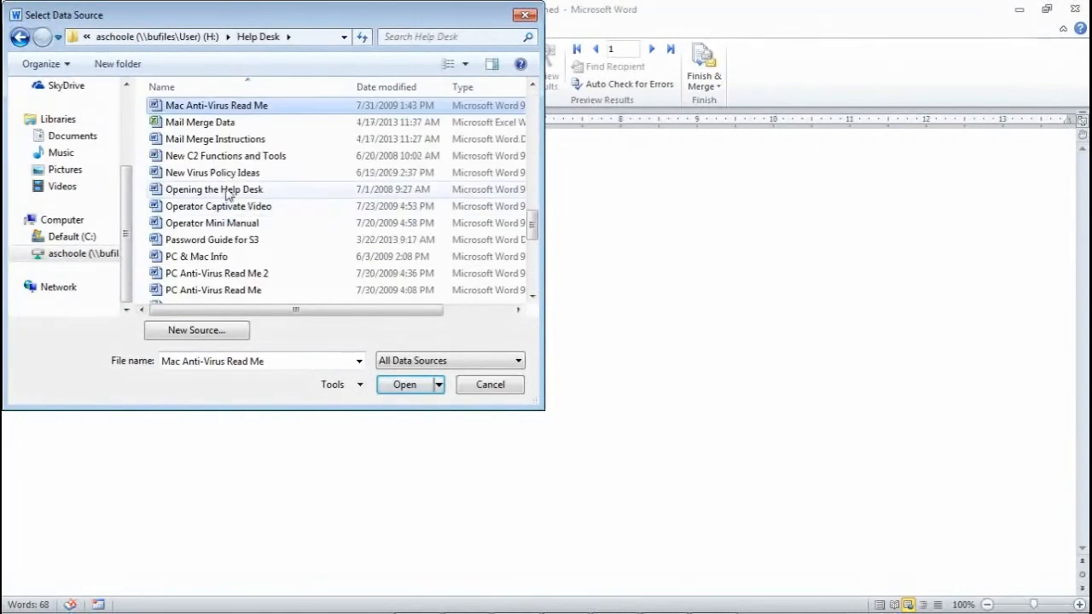
left_click(222, 123)
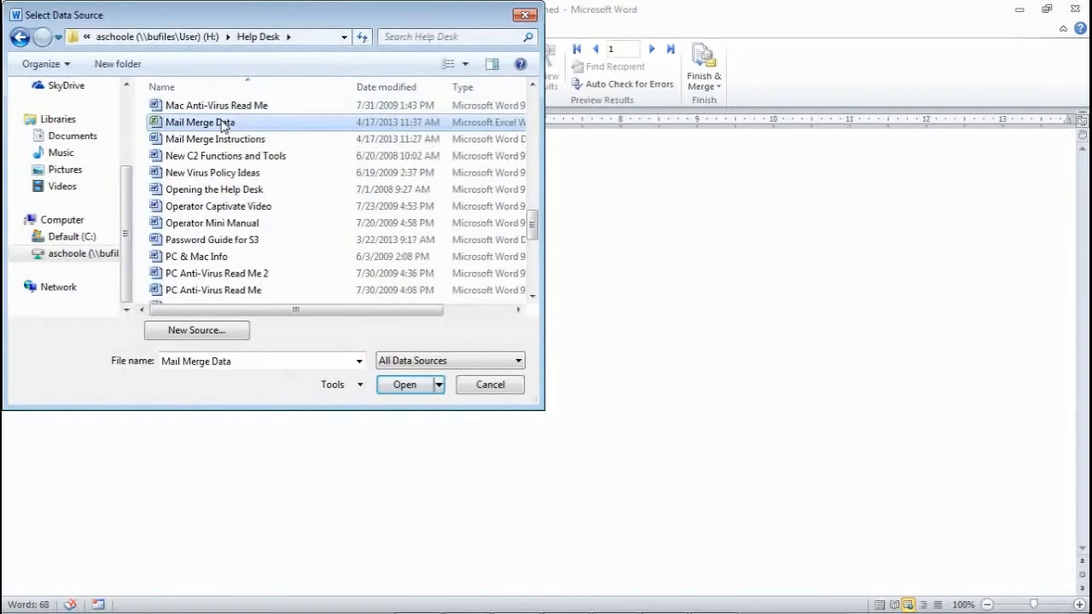
double_click(222, 124)
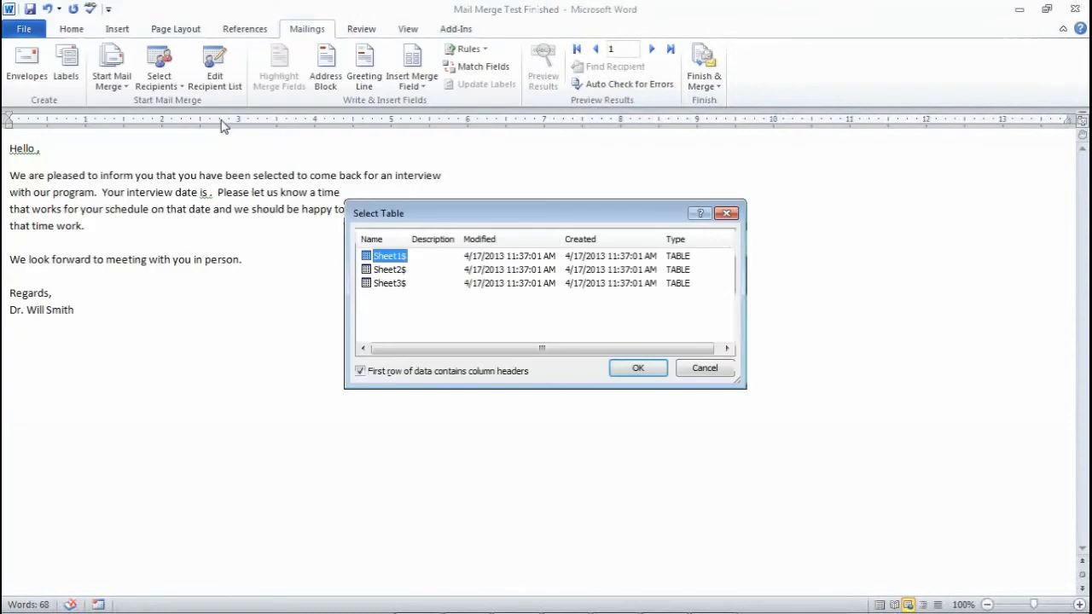
left_click(394, 271)
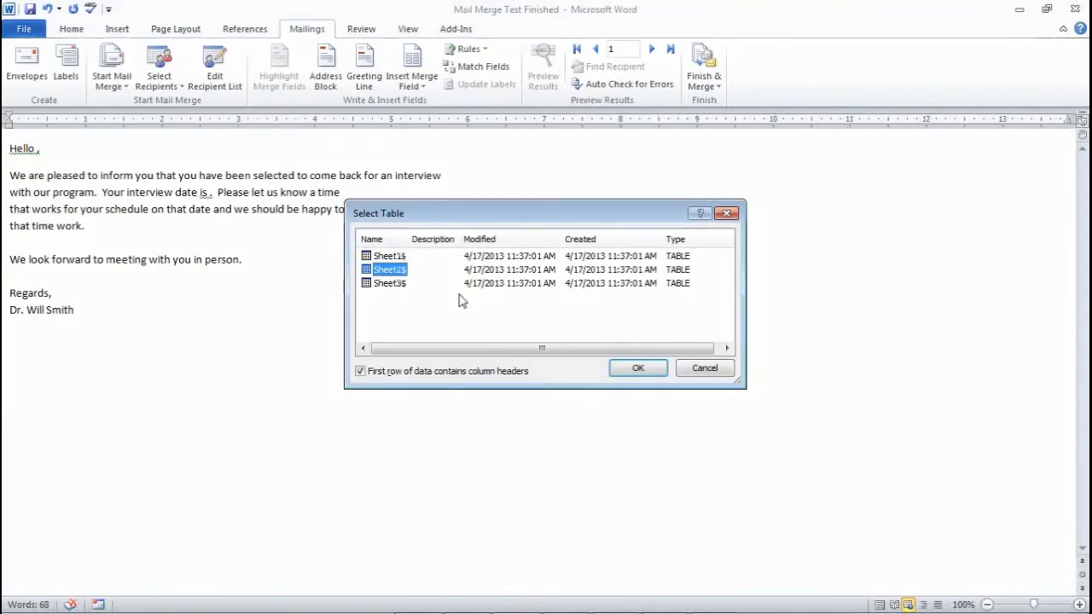
left_click(637, 369)
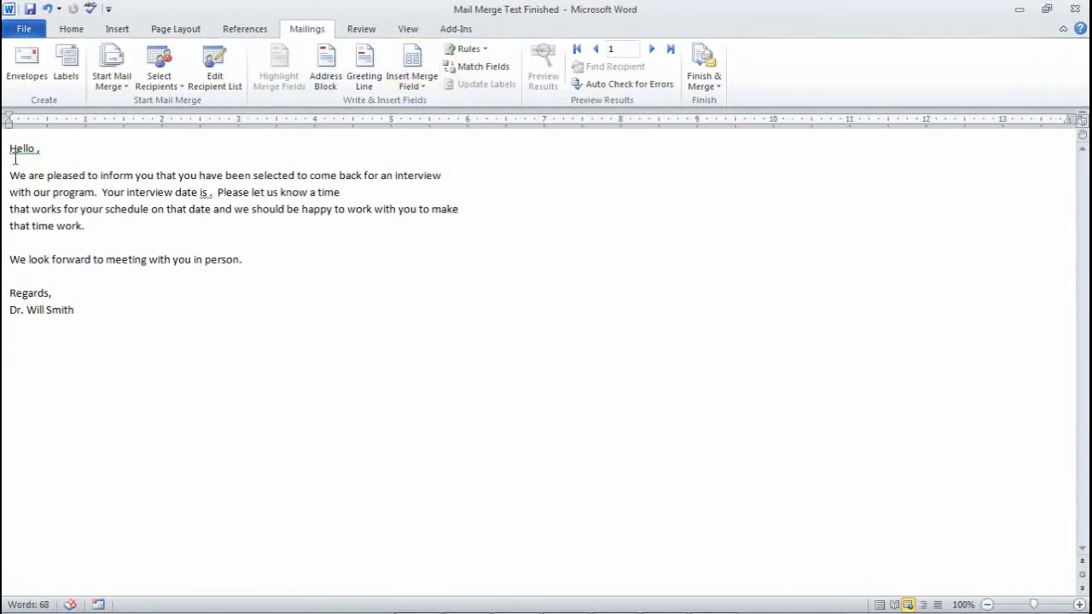
Insert the Recipient_To merge field after "Hello" in the greeting, keeping a comma behind it
left_click(419, 88)
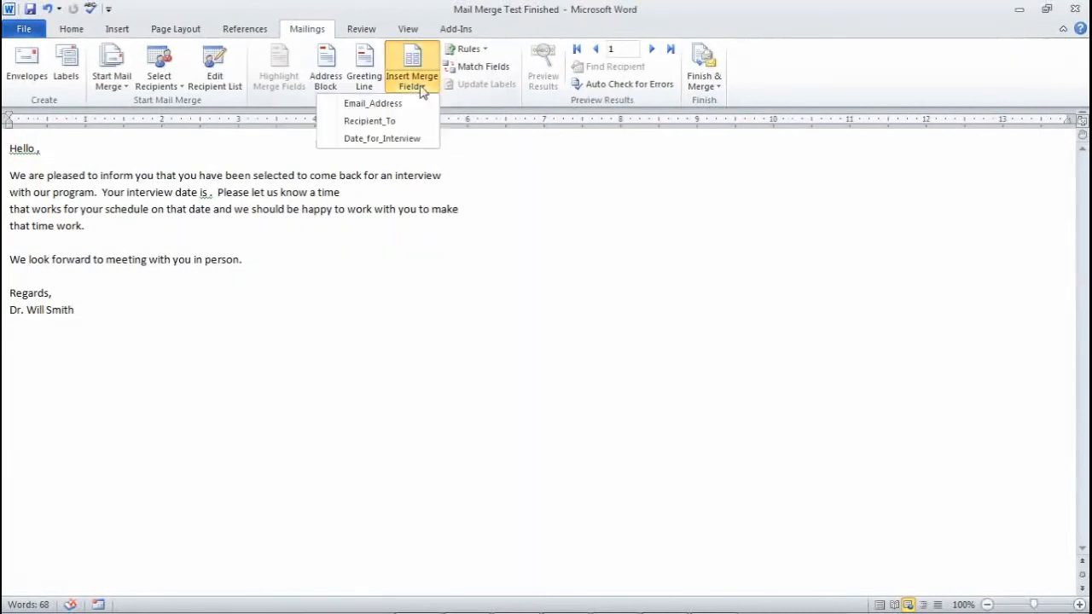
left_click(389, 121)
type(",")
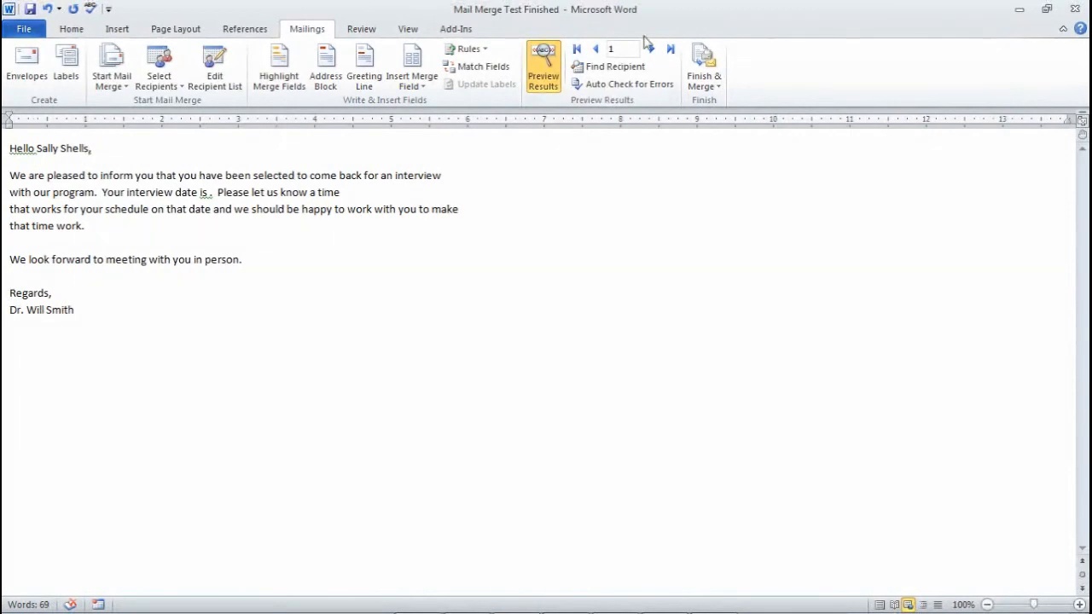
Compare the greeting's merge field with its previewed result, ending with the field code displayed
left_click(544, 68)
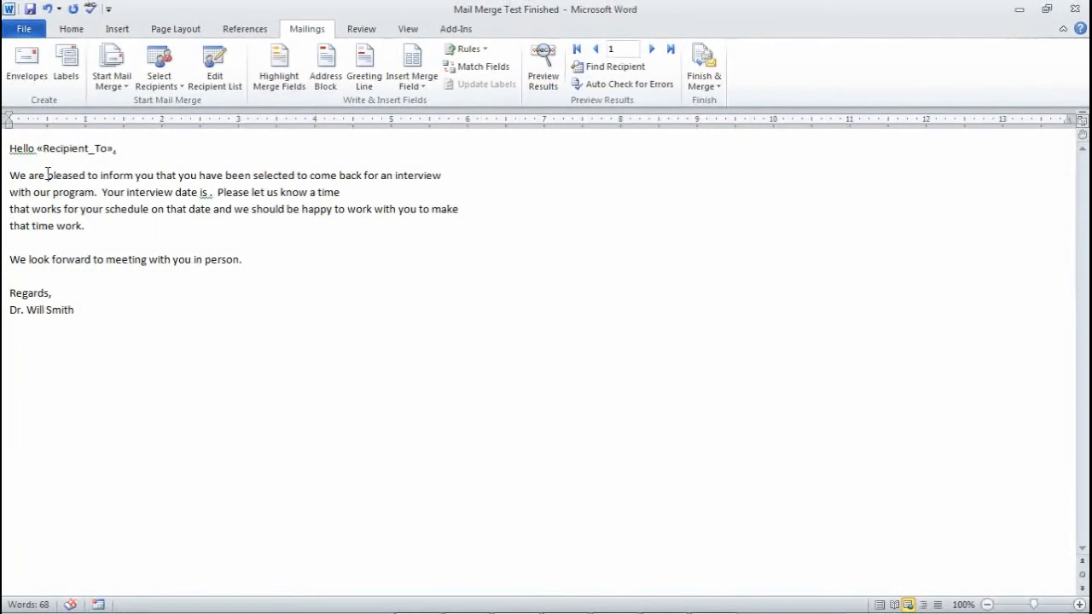
left_click(537, 83)
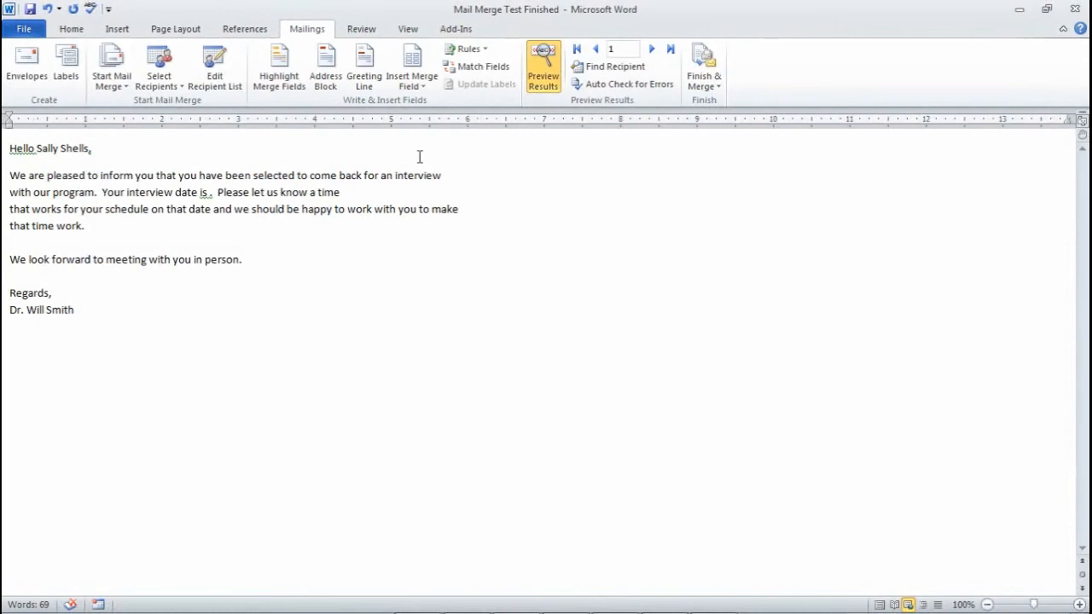
left_click(546, 76)
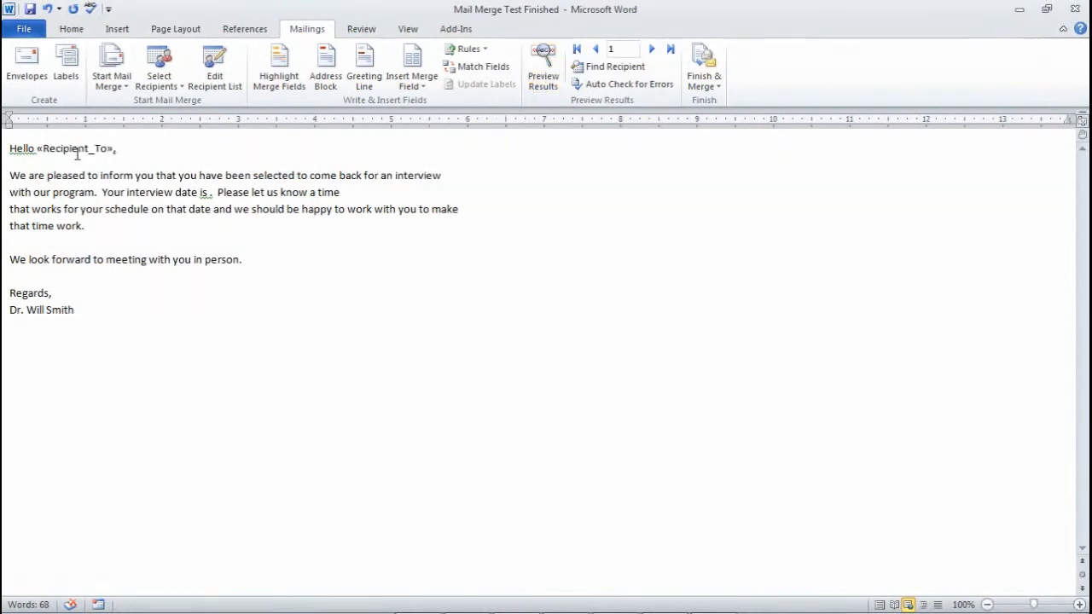
Insert the Date_for_Interview merge field before the period after "Your interview date is"
left_click(213, 196)
left_click(430, 88)
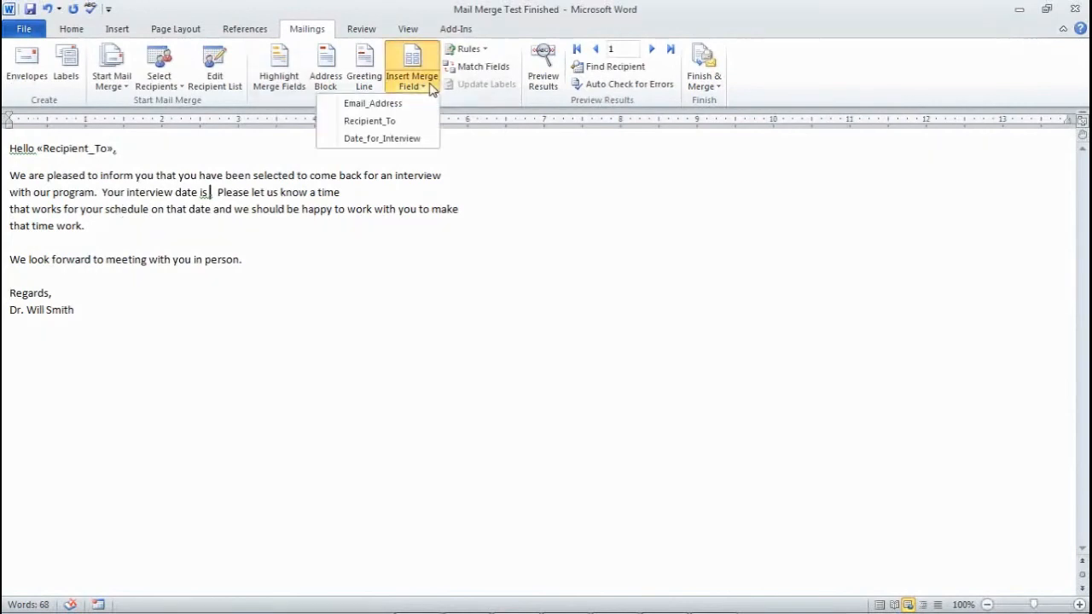
left_click(399, 139)
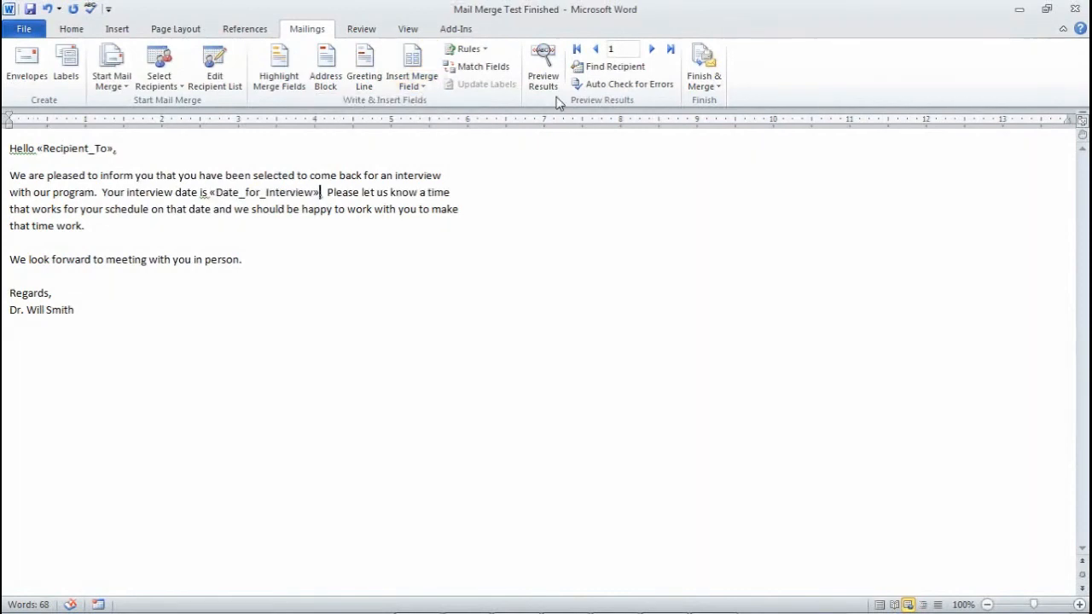
Preview the merged letter for each of the five recipients and return to the first record
left_click(545, 68)
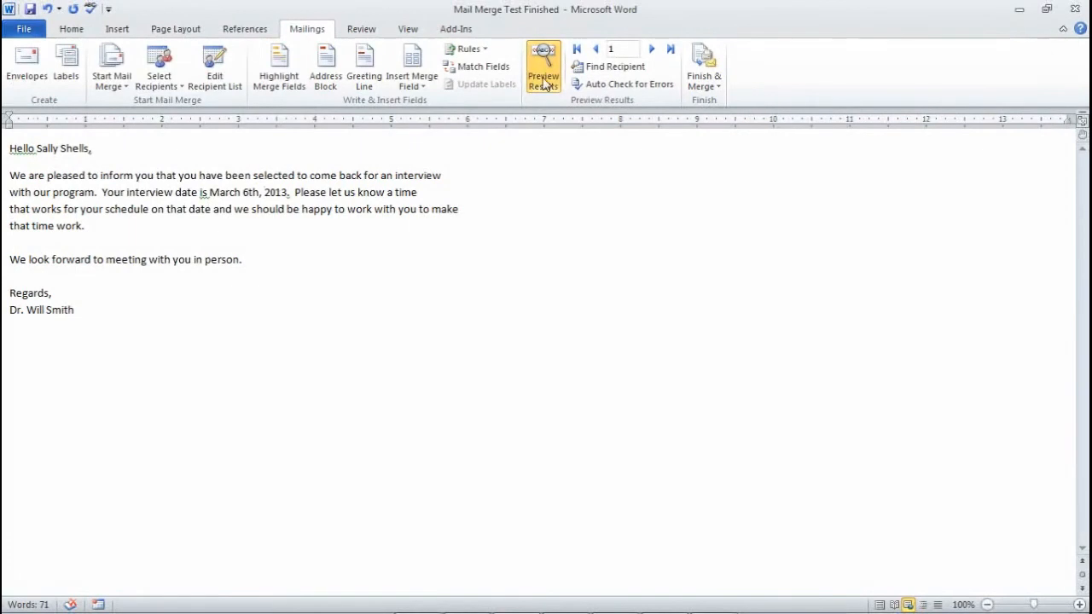
left_click(653, 49)
left_click(651, 49)
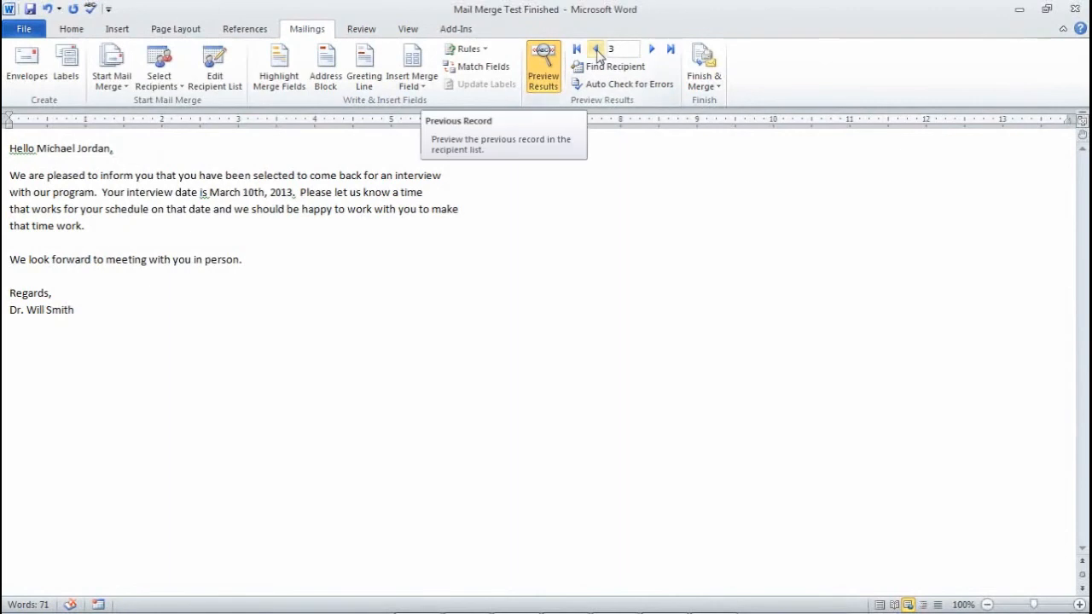
left_click(650, 49)
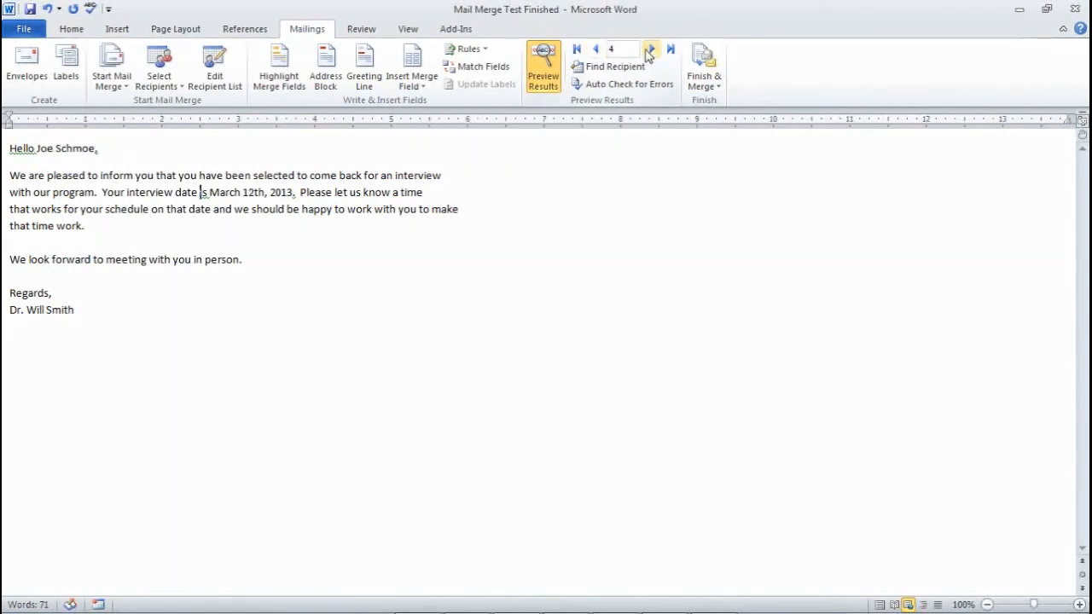
left_click(650, 50)
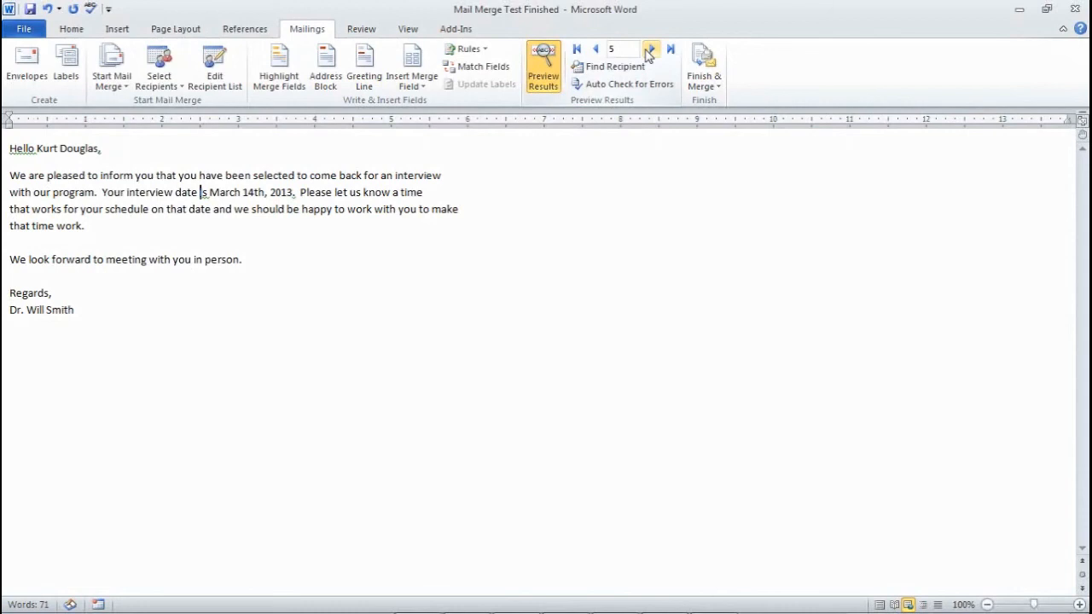
left_click(577, 50)
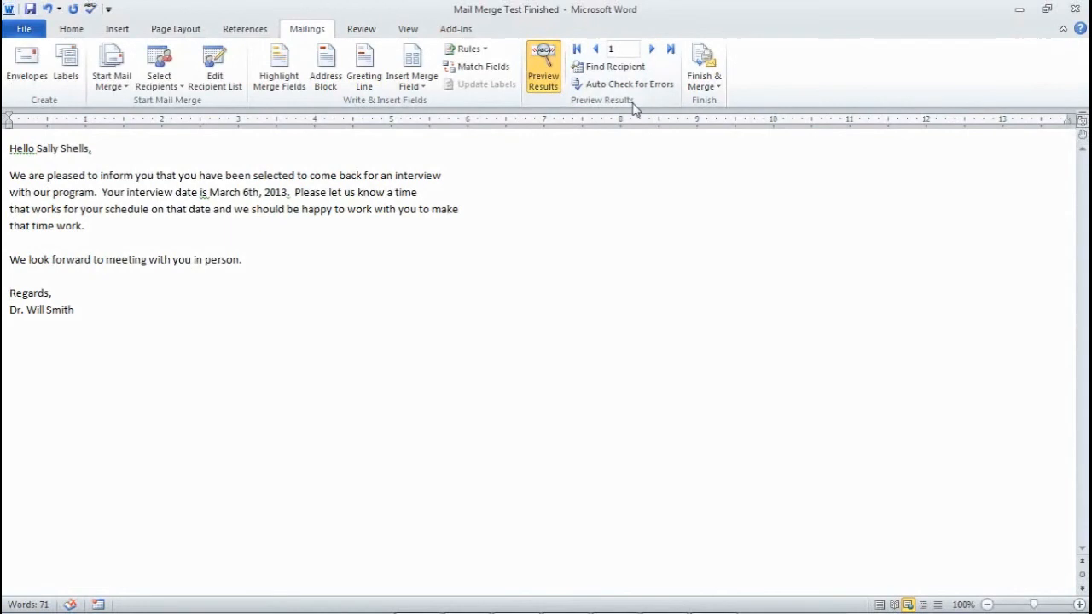
Set up a merge to e-mail with the subject line "Interview Date", and cancel it without sending
left_click(708, 89)
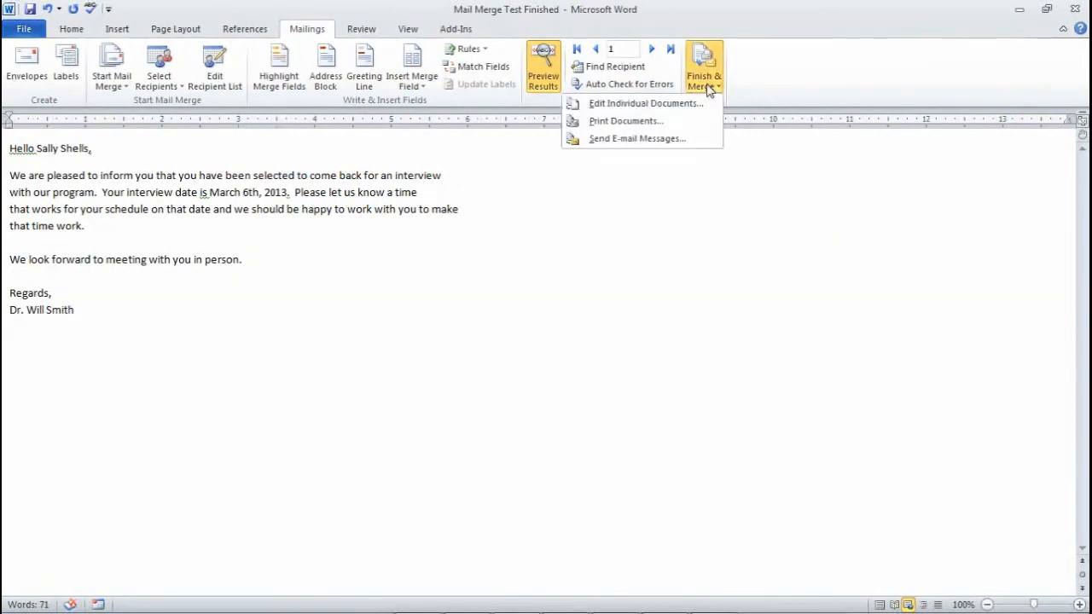
left_click(642, 139)
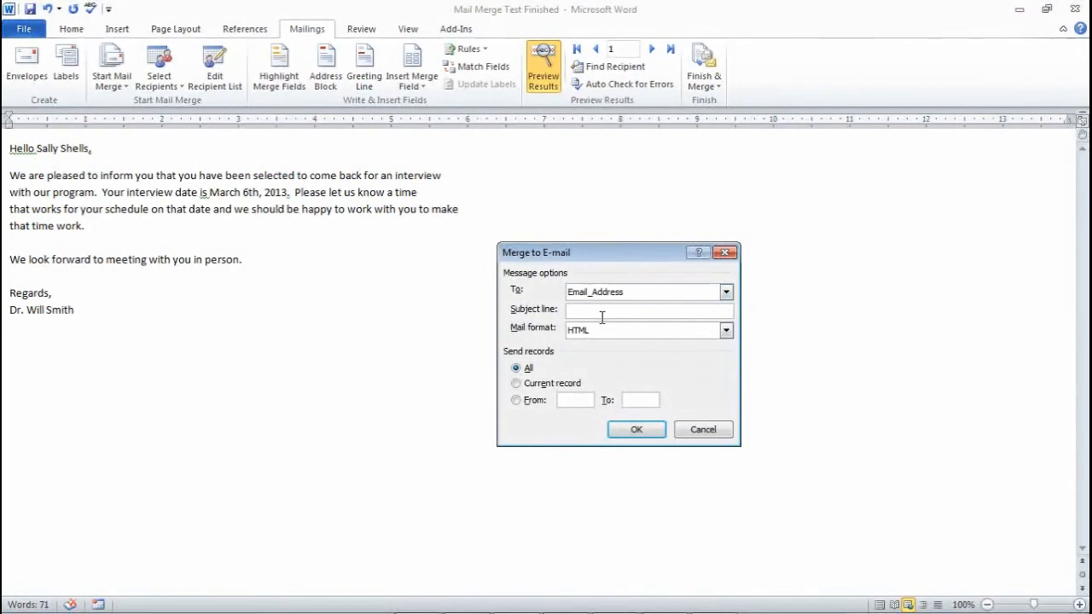
type("Interview Date")
left_click(703, 429)
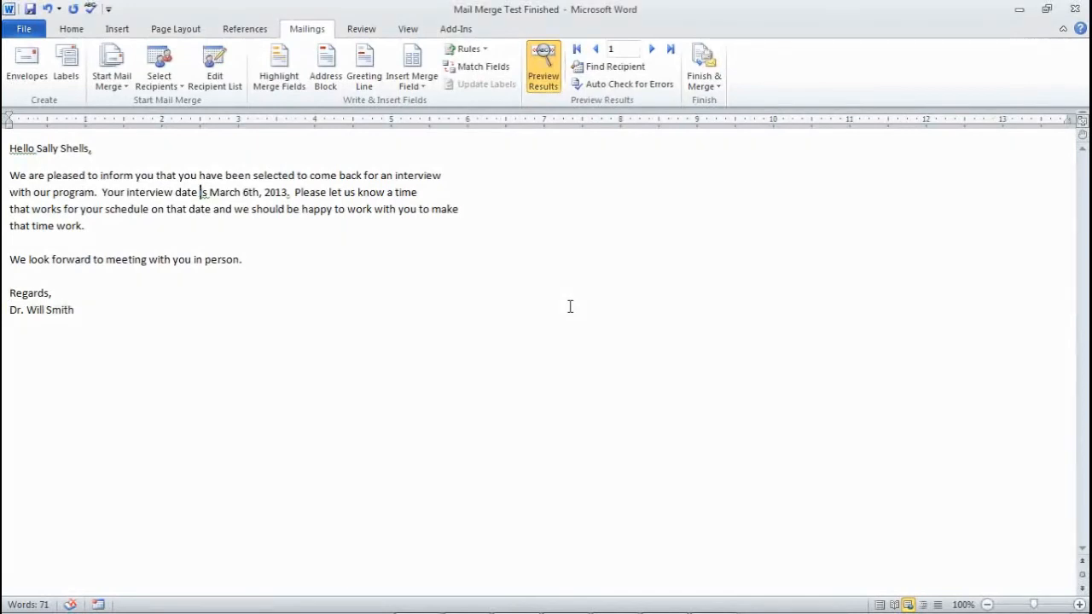
left_click(703, 600)
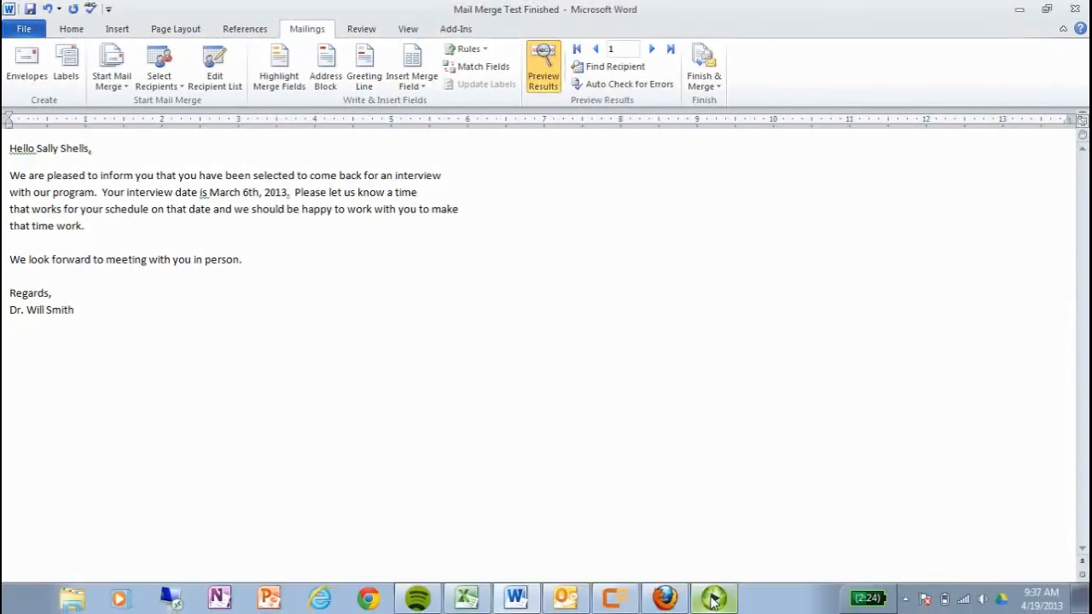